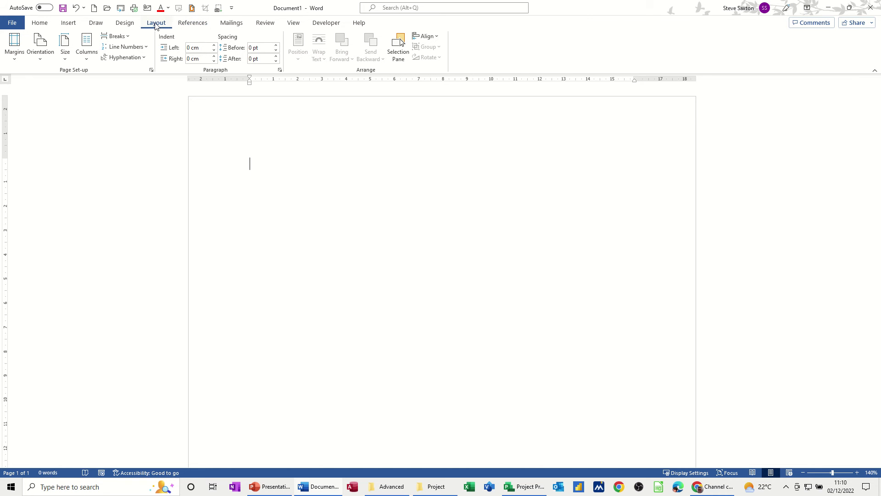
- Insert two Next Page section breaks so the document has three pages
left_click(128, 36)
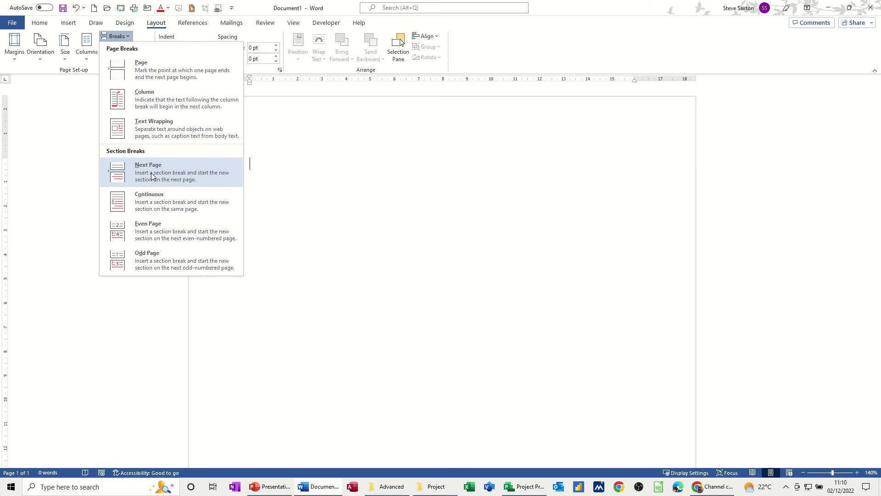
left_click(150, 172)
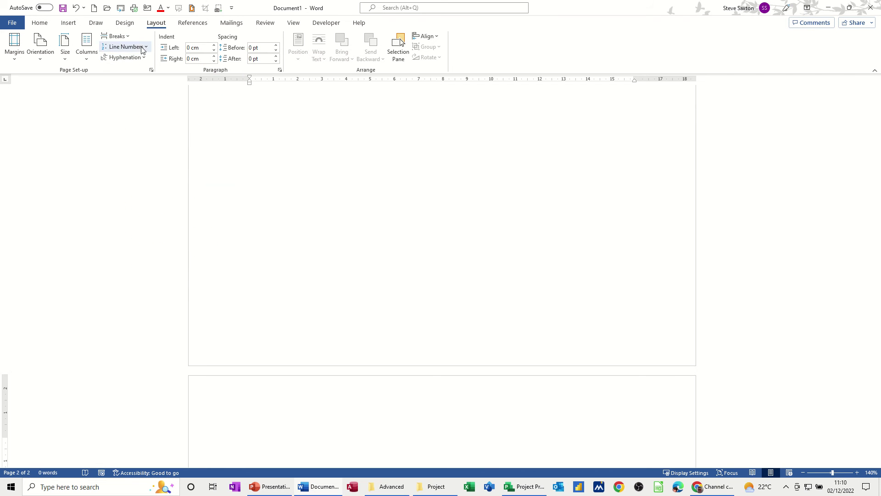
left_click(130, 39)
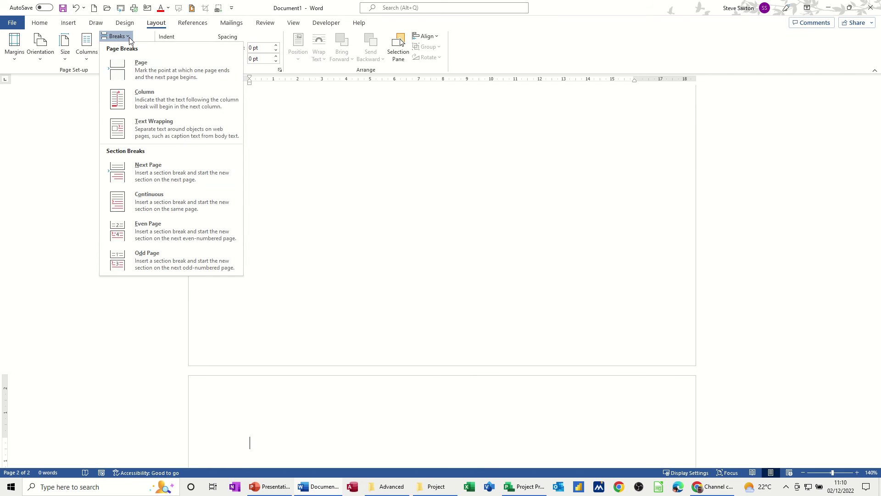
left_click(145, 170)
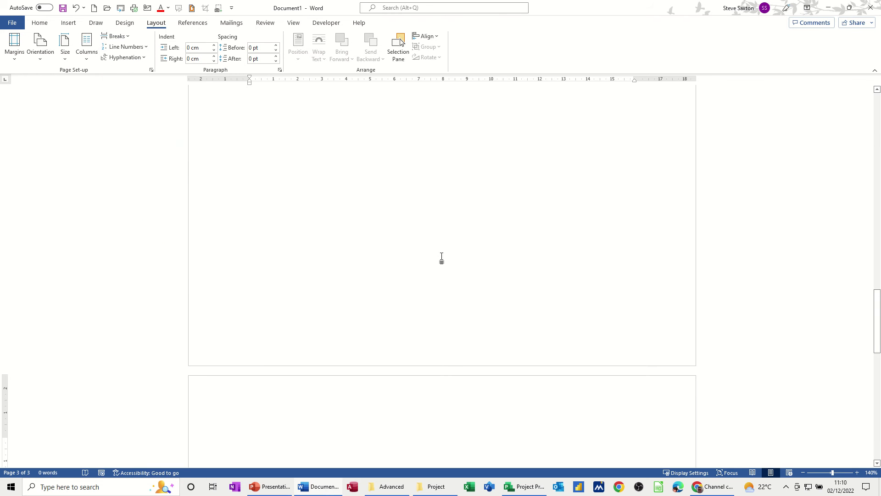
scroll(441, 257, "down", 5, "ctrl")
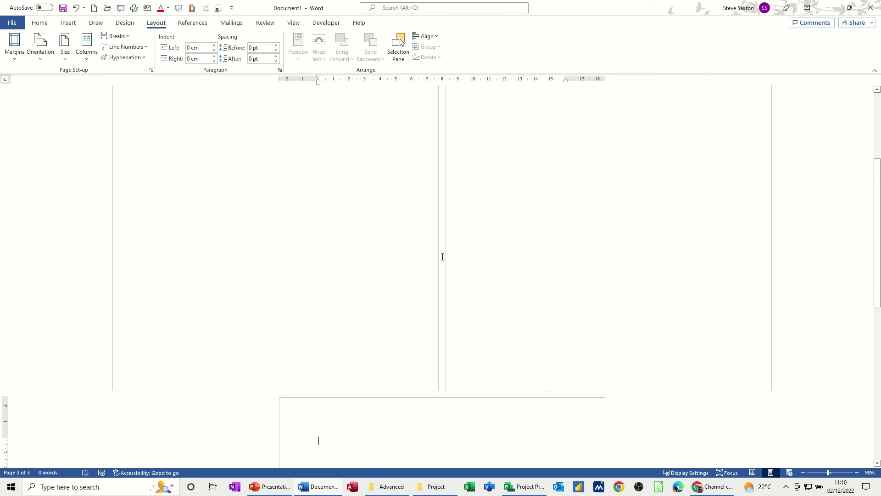
scroll(505, 259, "down", 2, "ctrl")
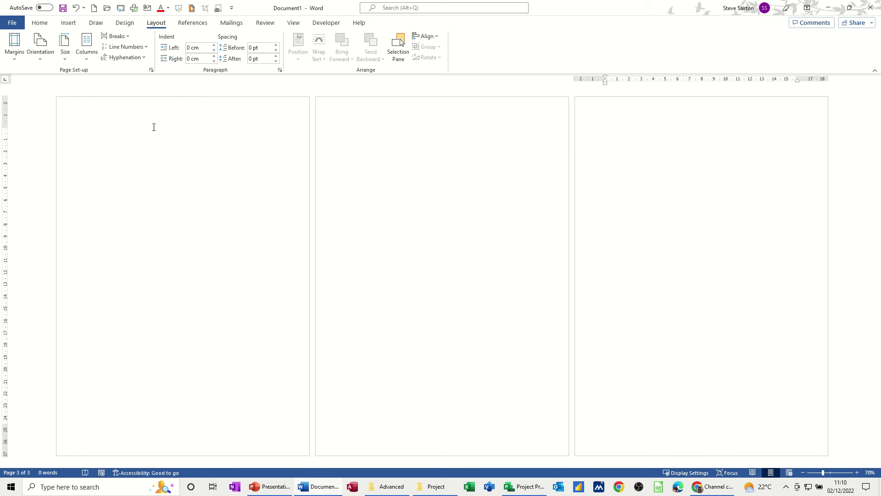
- Enter the user's first name in the page 1 header, dismissing the AutoComplete suggestion
double_click(137, 114)
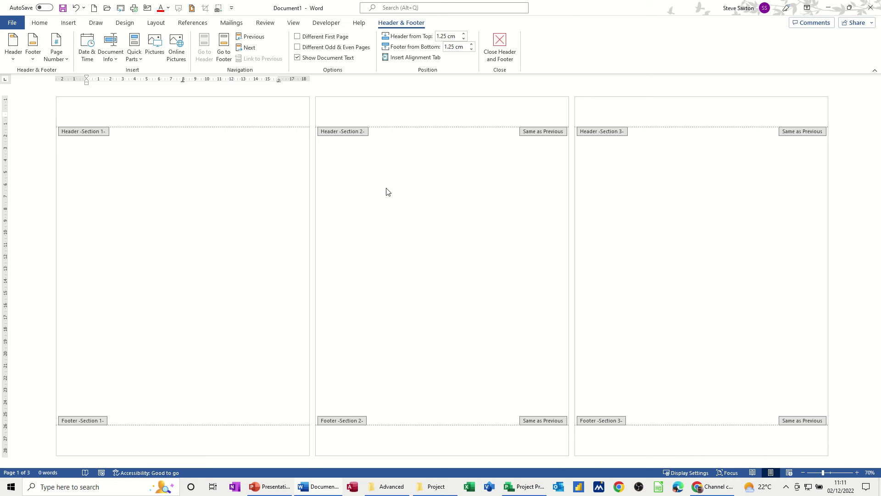
type("teve")
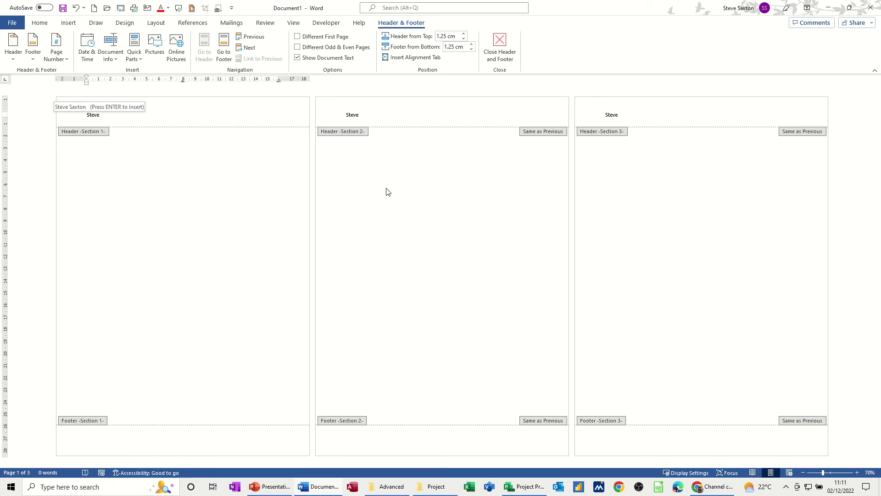
key("Escape")
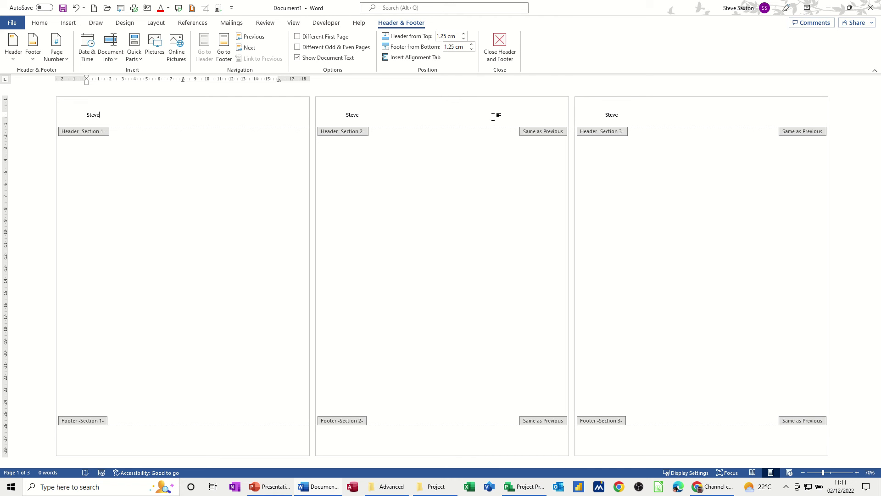
- Unlink section 2's header from section 1 and replace its text with the user's surname
left_click(470, 116)
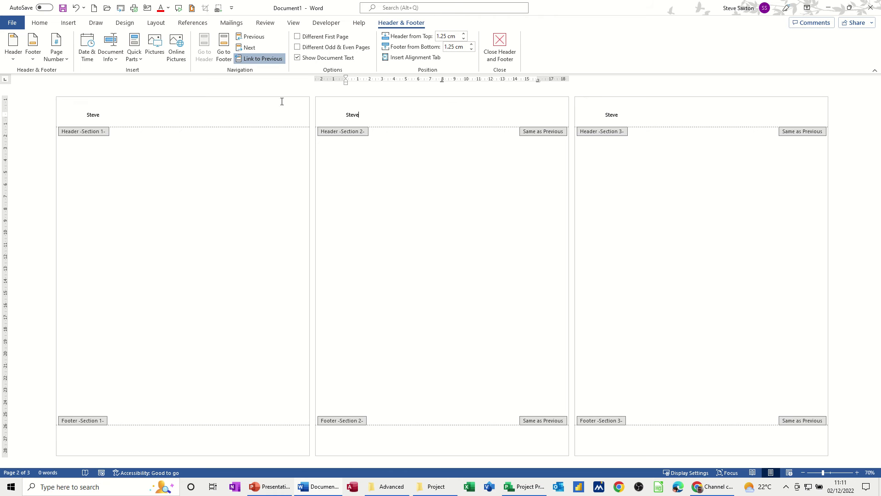
left_click(264, 60)
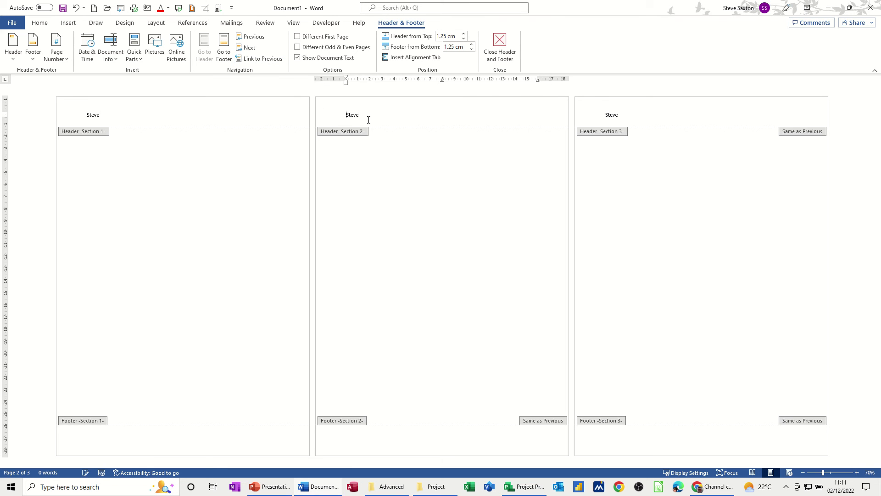
double_click(351, 115)
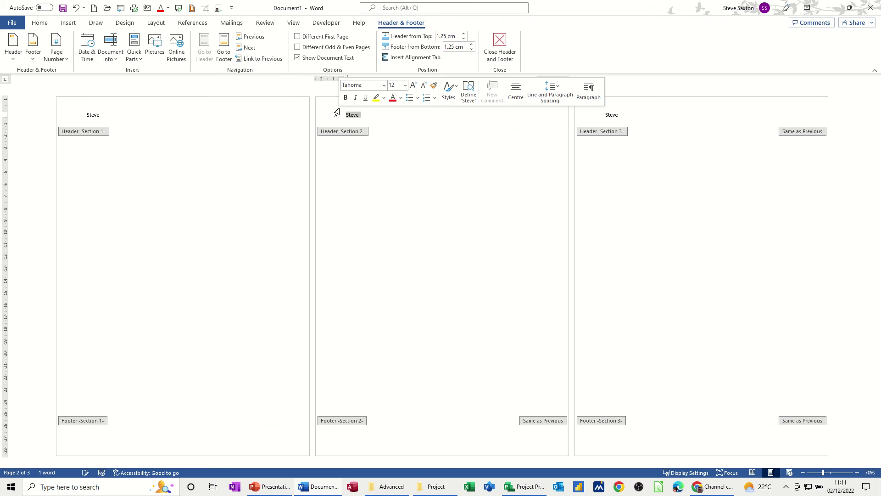
type("saxton")
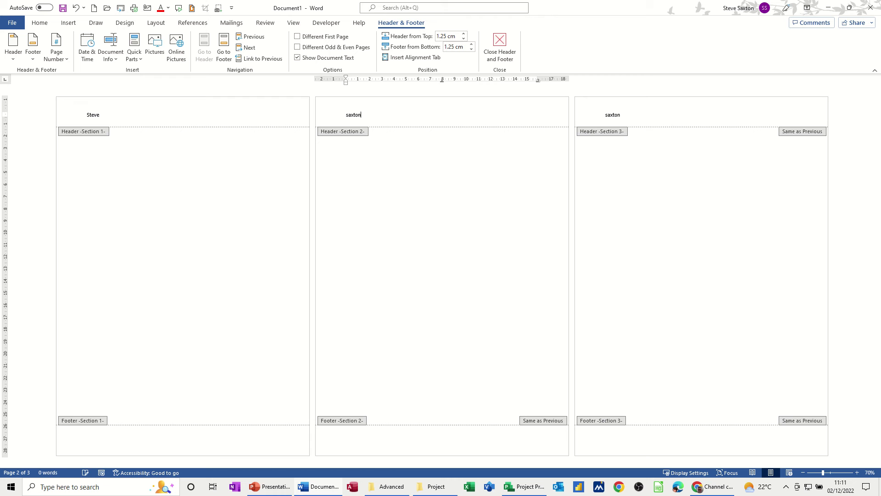
- Unlink section 3's header and change its text to the first name in lowercase
left_click(625, 117)
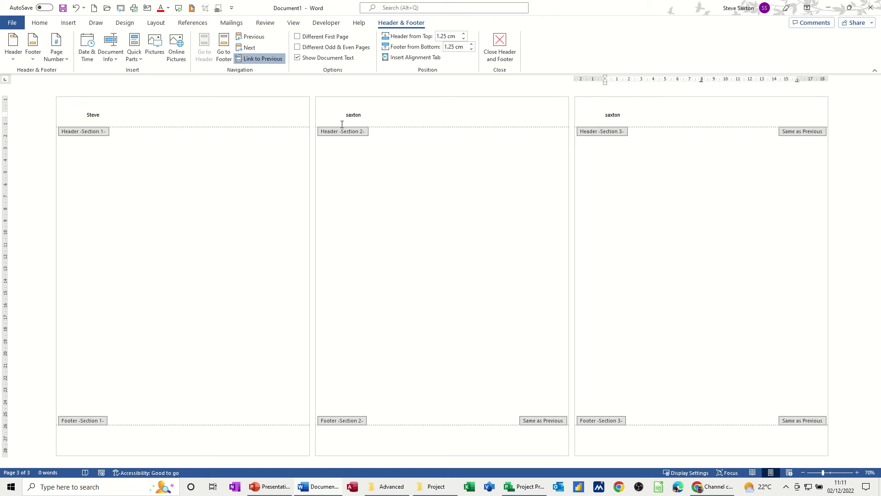
left_click(260, 59)
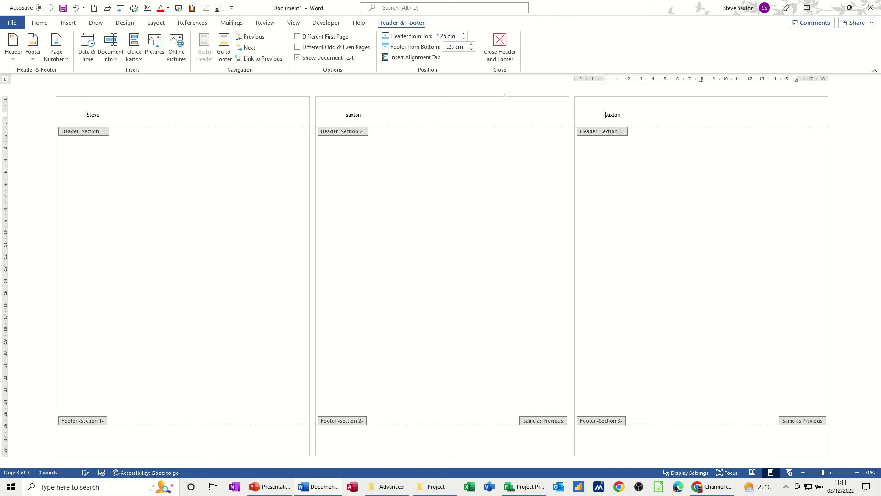
double_click(616, 114)
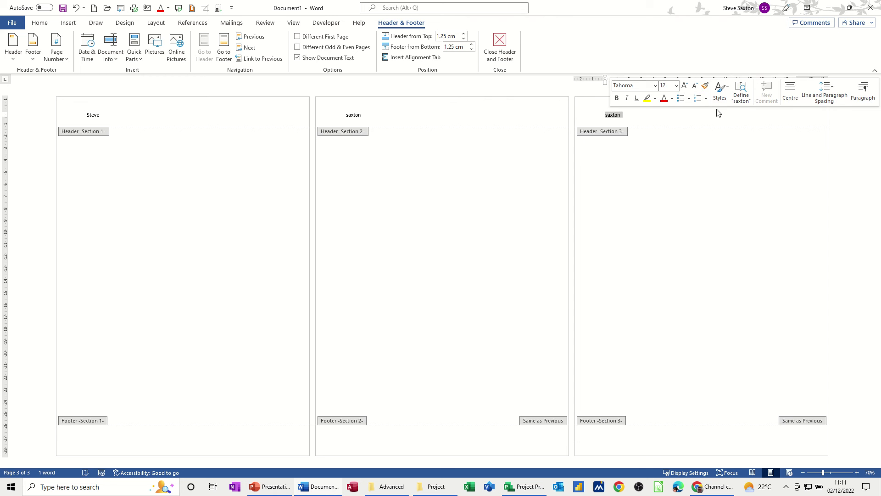
type("steve")
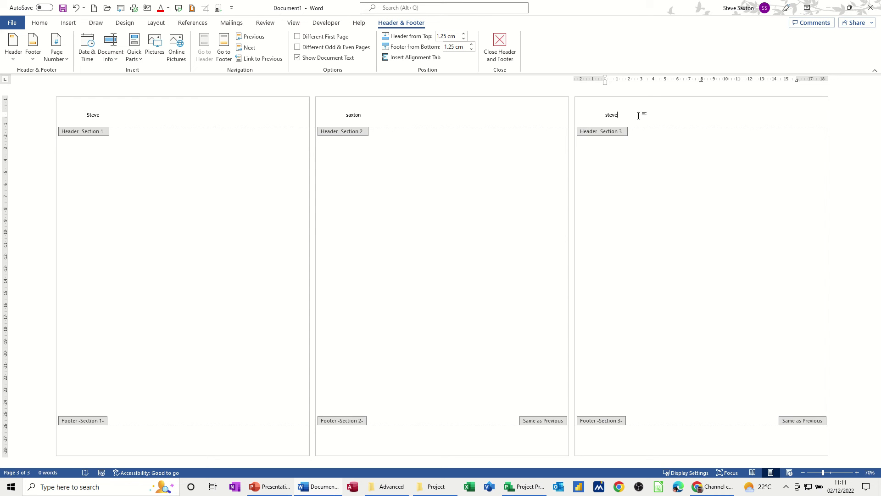
- Add plain right-aligned page numbers at the bottom of the footers and select section 1's number
left_click(148, 440)
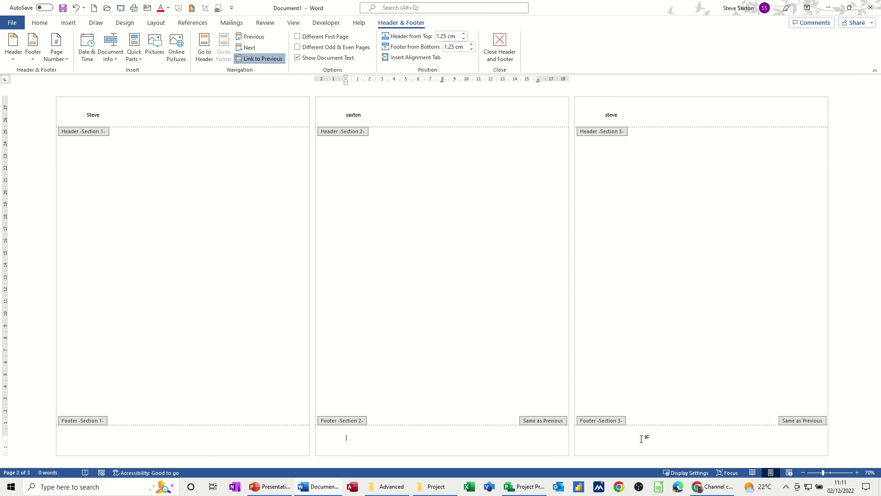
left_click(782, 441)
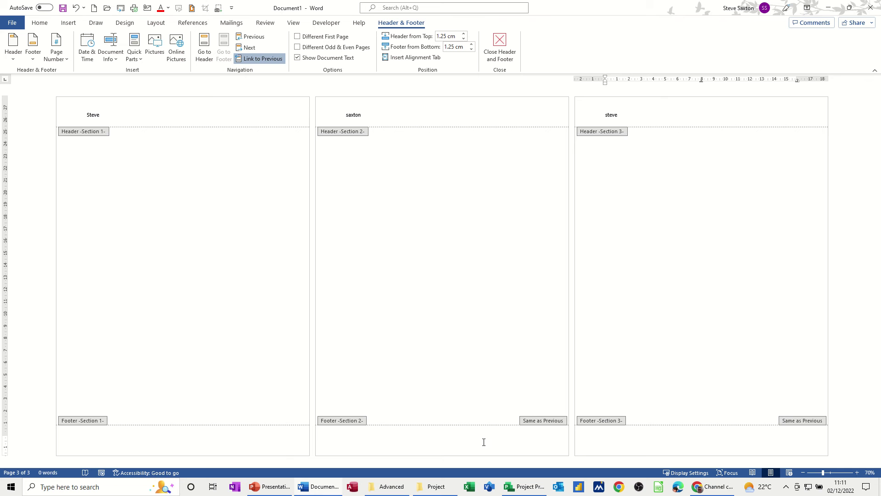
left_click(218, 443)
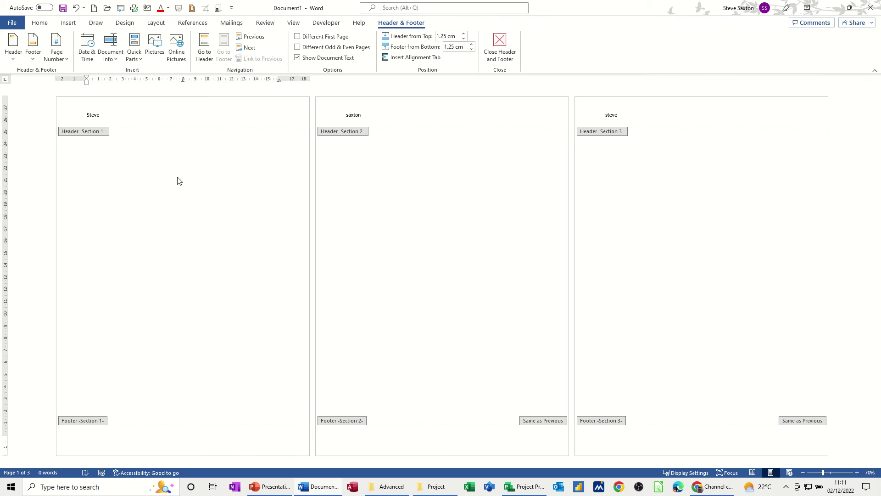
left_click(64, 60)
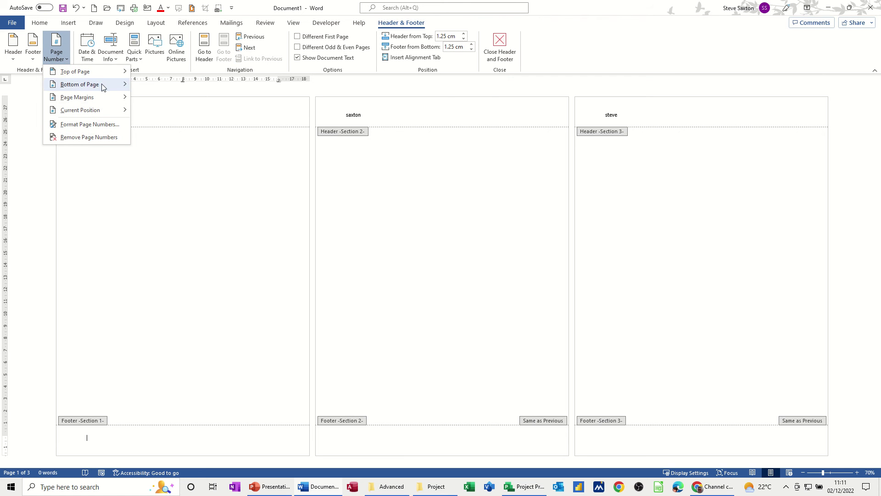
mouse_move(106, 85)
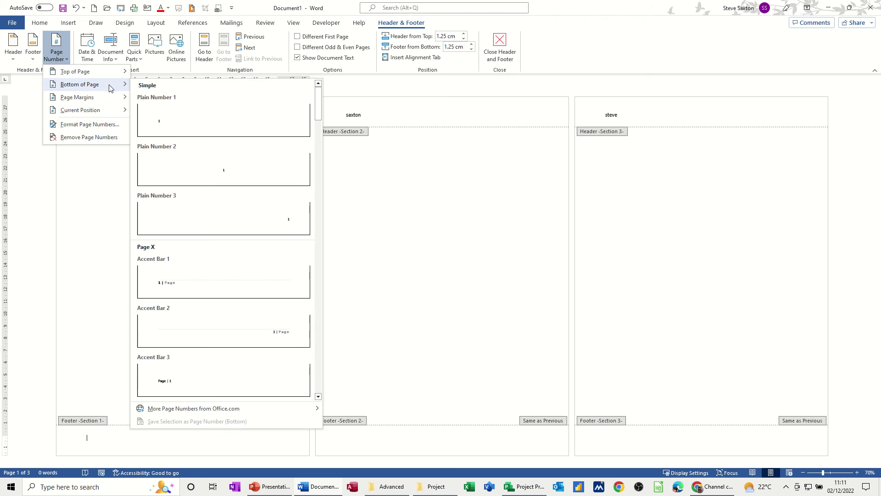
left_click(254, 224)
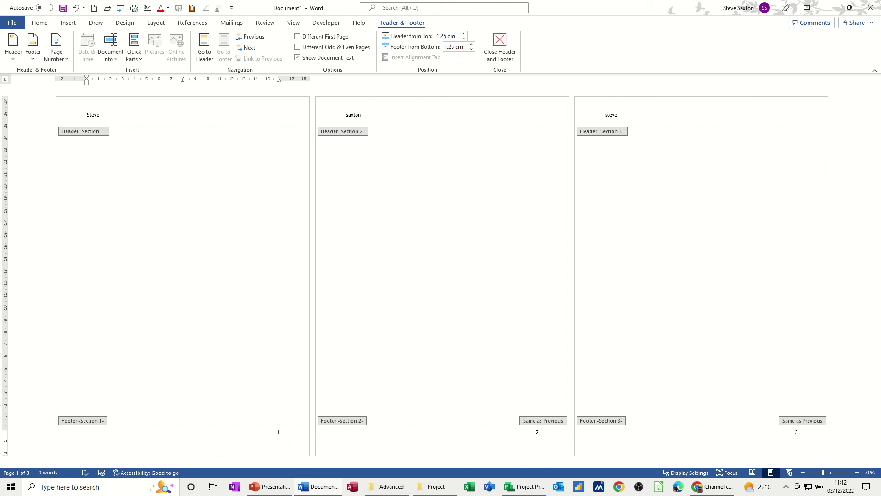
double_click(278, 433)
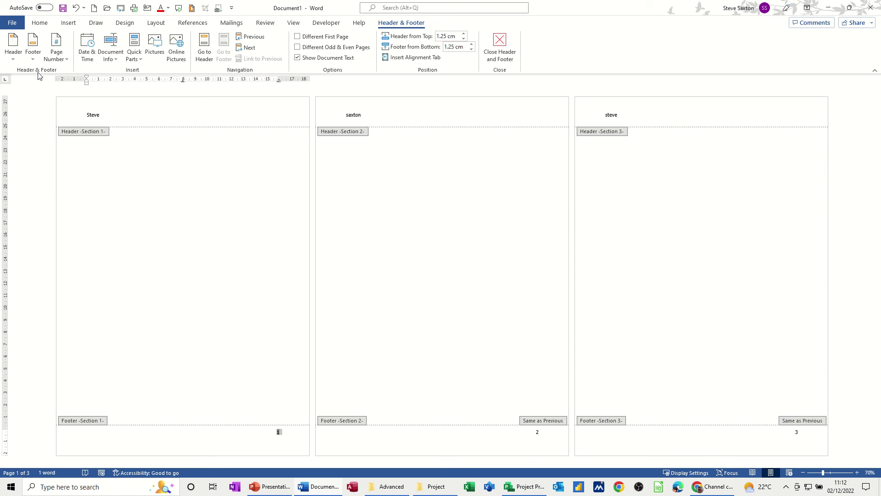
- Format section 1's page numbers as Roman numerals (I, II, III) starting at I
left_click(58, 62)
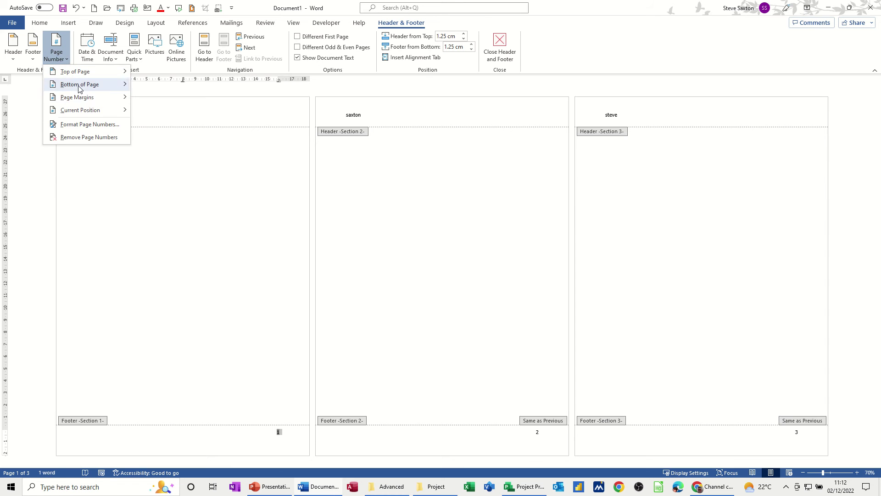
left_click(80, 128)
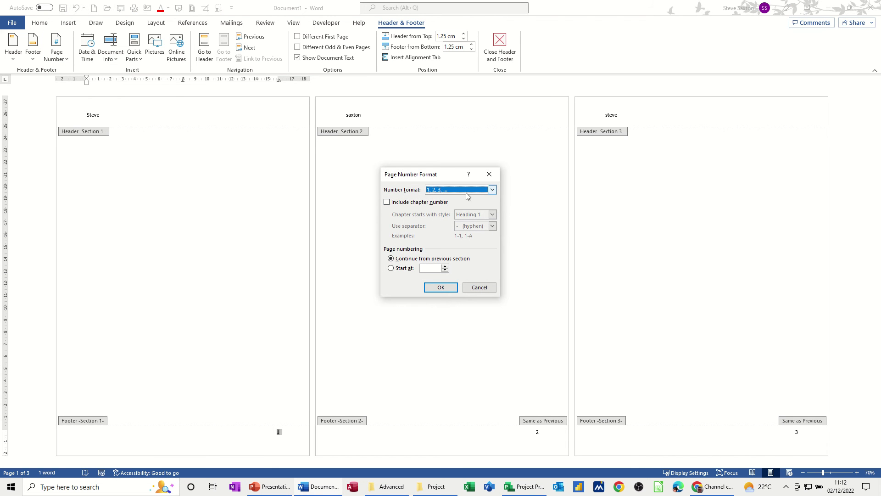
left_click(493, 190)
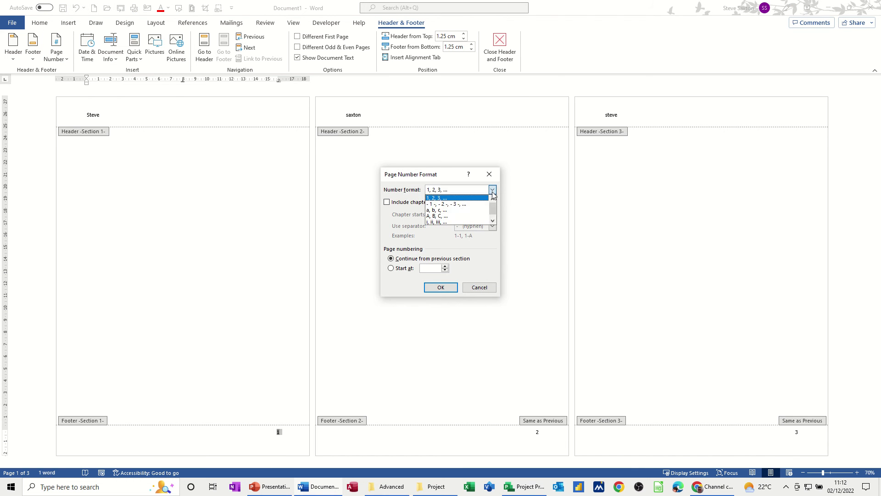
left_click(493, 223)
left_click(432, 221)
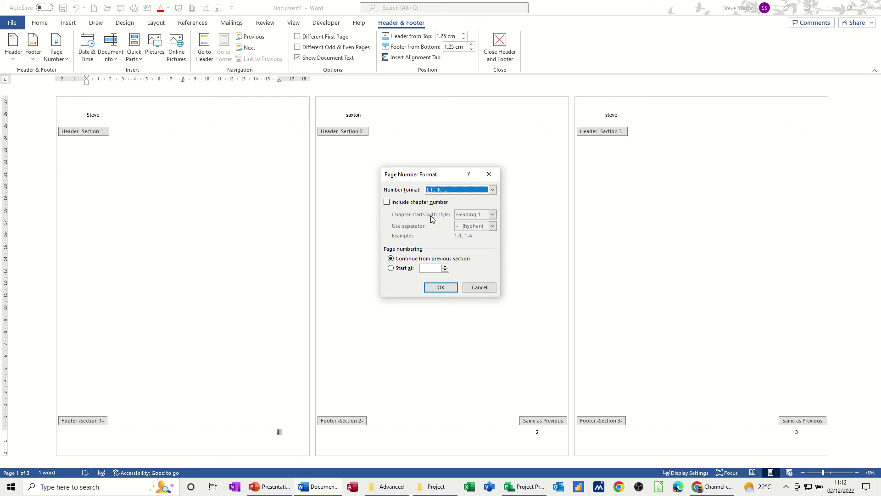
left_click(391, 268)
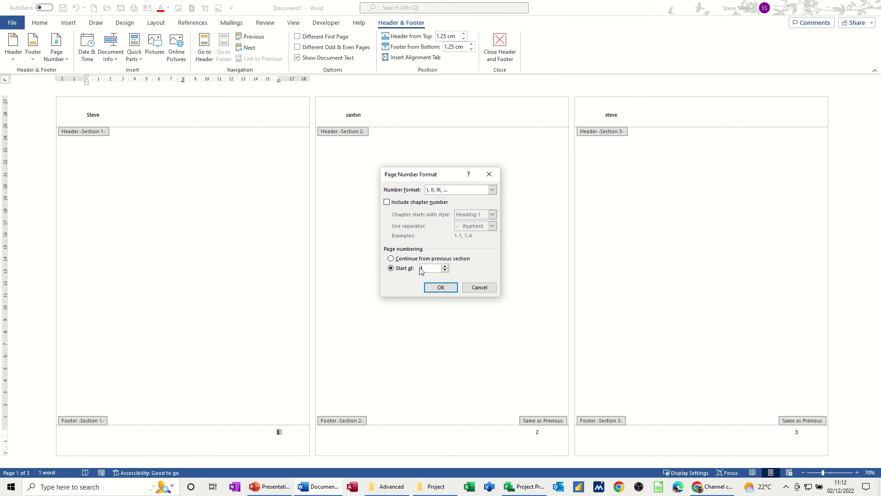
left_click(441, 288)
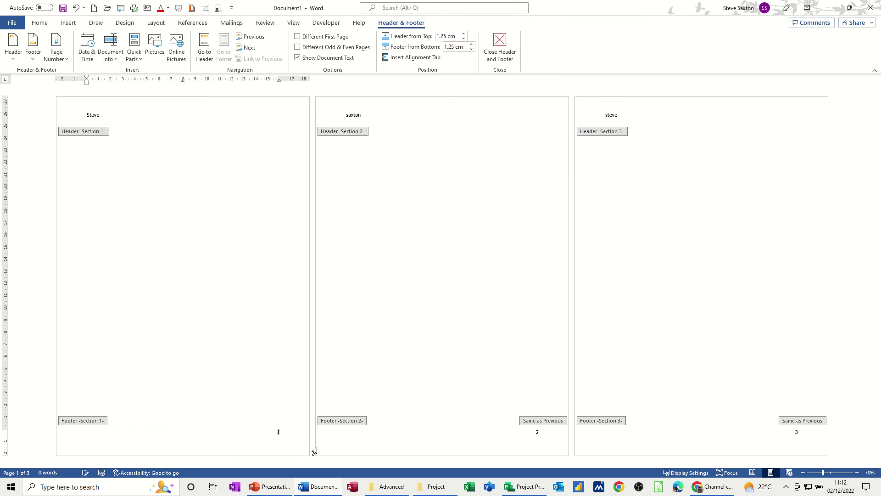
left_click(298, 438)
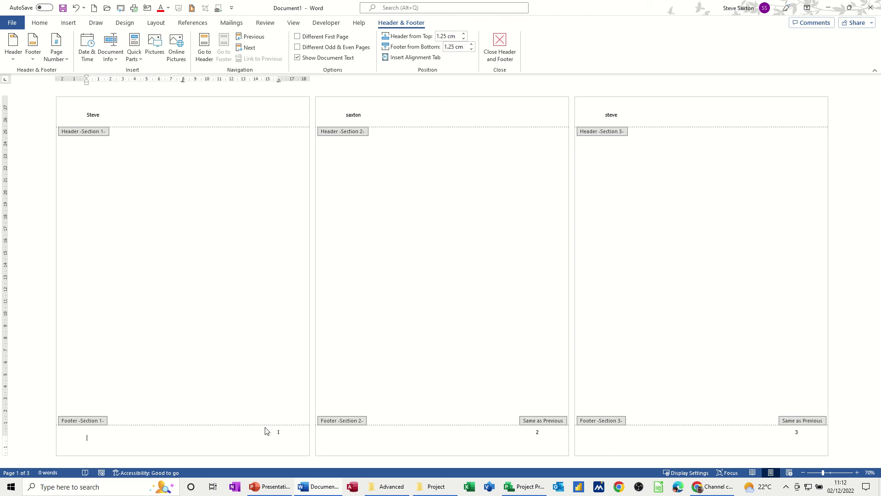
- Restart section 2's page numbering at 1 in its footer
left_click(540, 433)
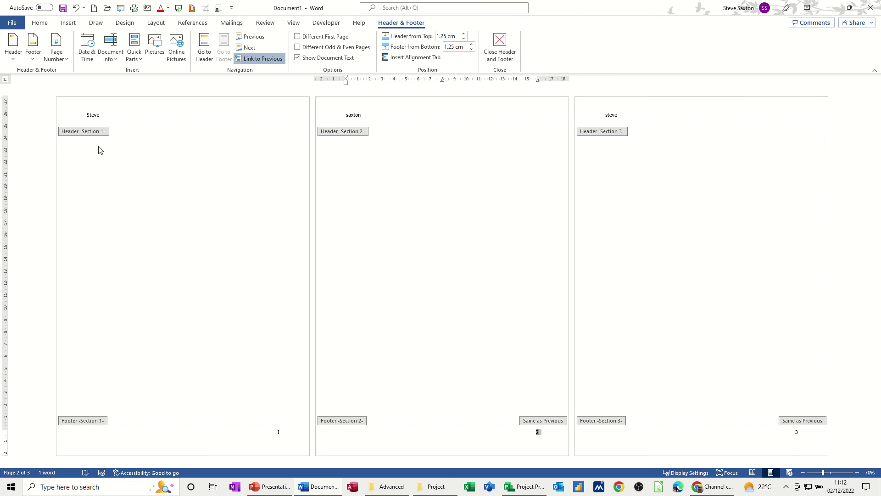
left_click(56, 54)
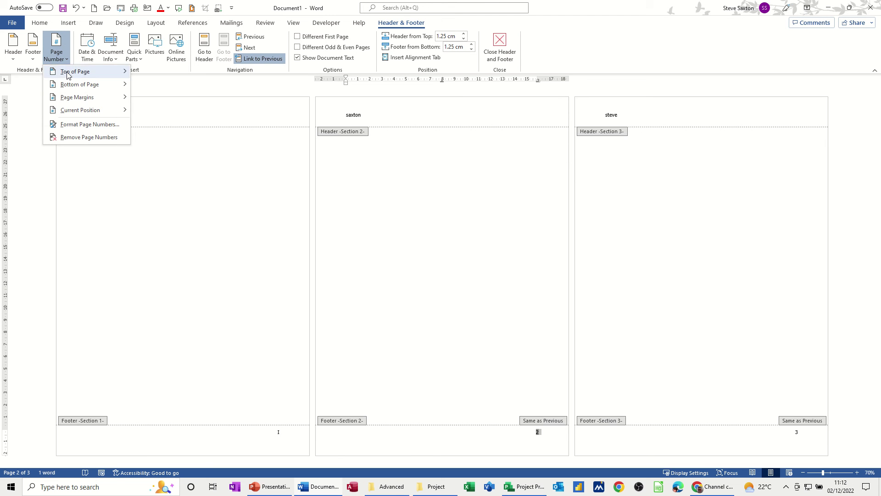
left_click(94, 124)
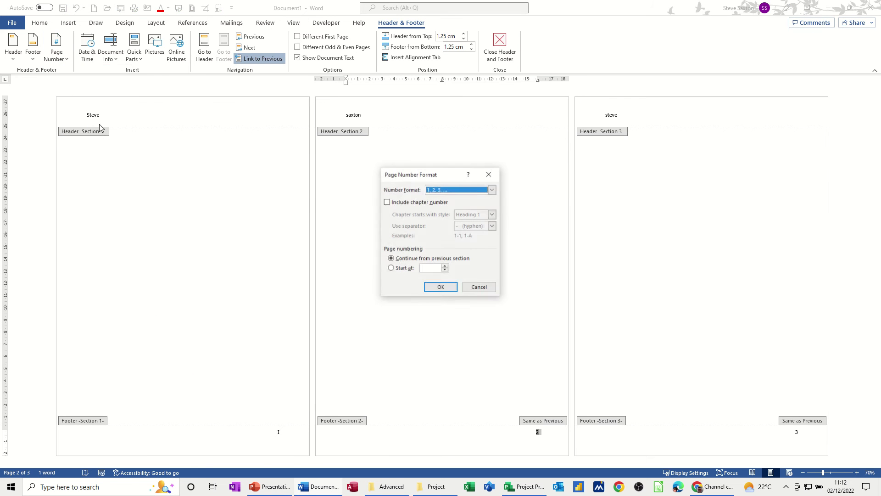
left_click(398, 269)
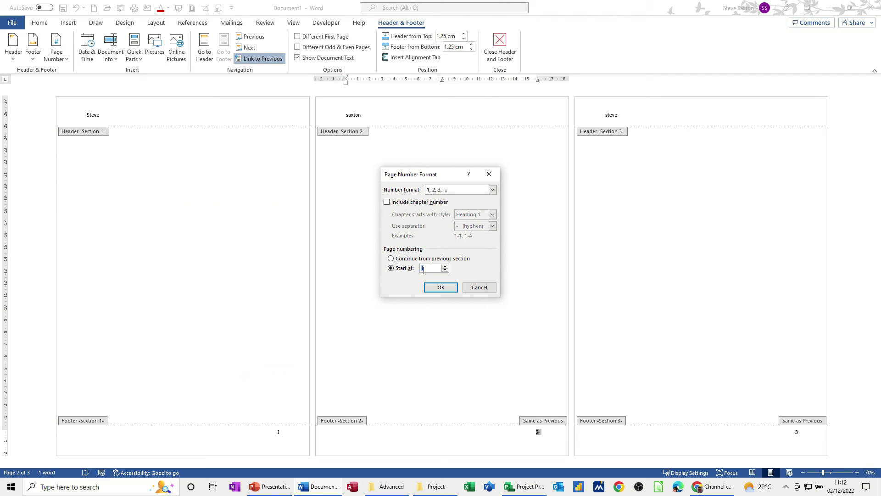
left_click(440, 289)
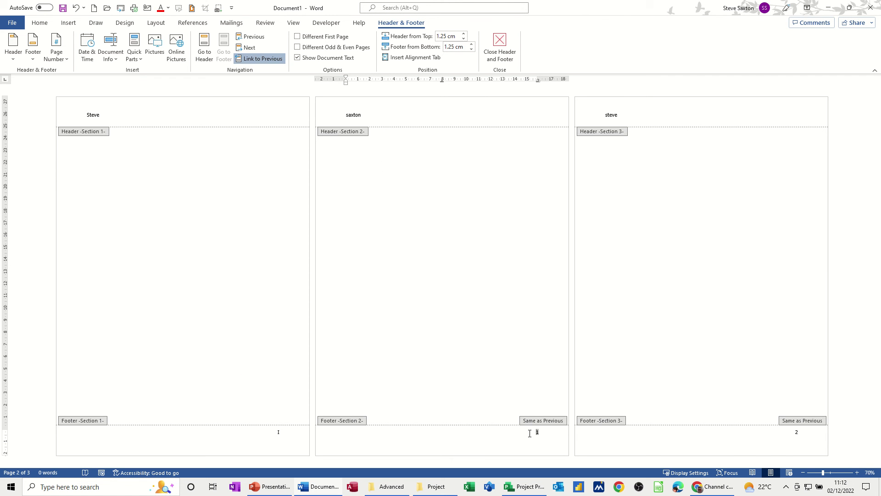
- Format section 3's page numbers as letters (A, B, C) starting at A
left_click(785, 434)
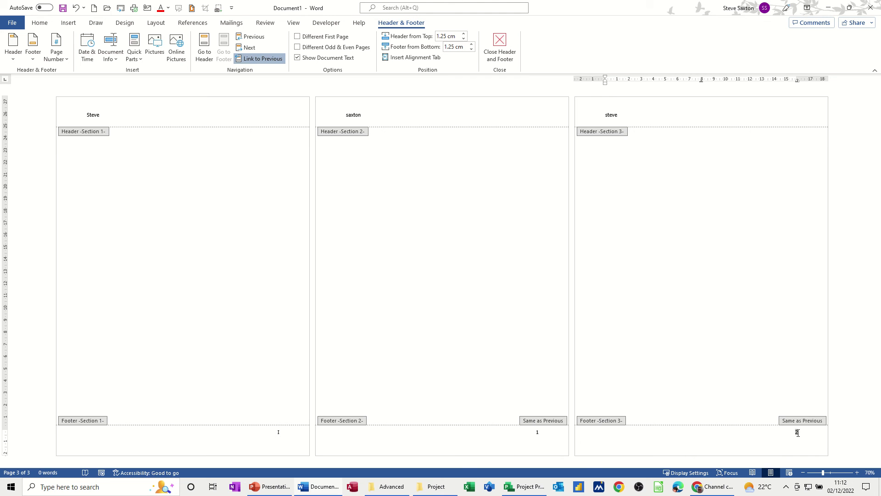
left_click(56, 51)
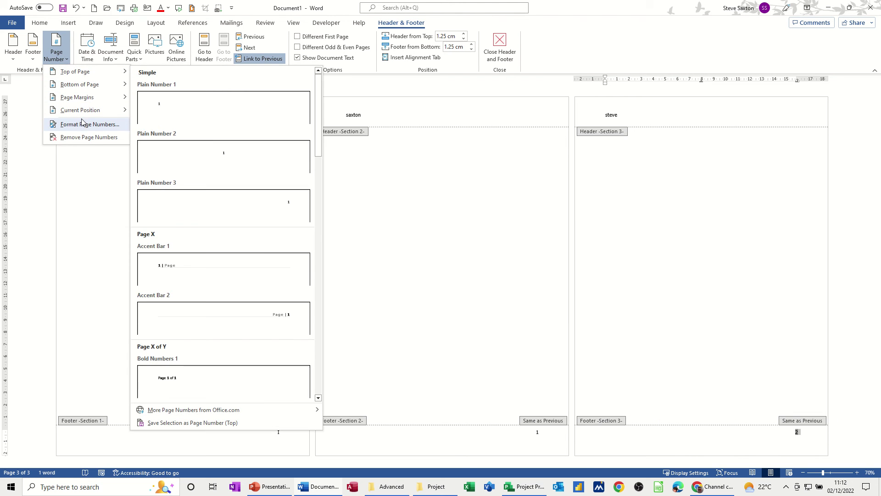
left_click(83, 124)
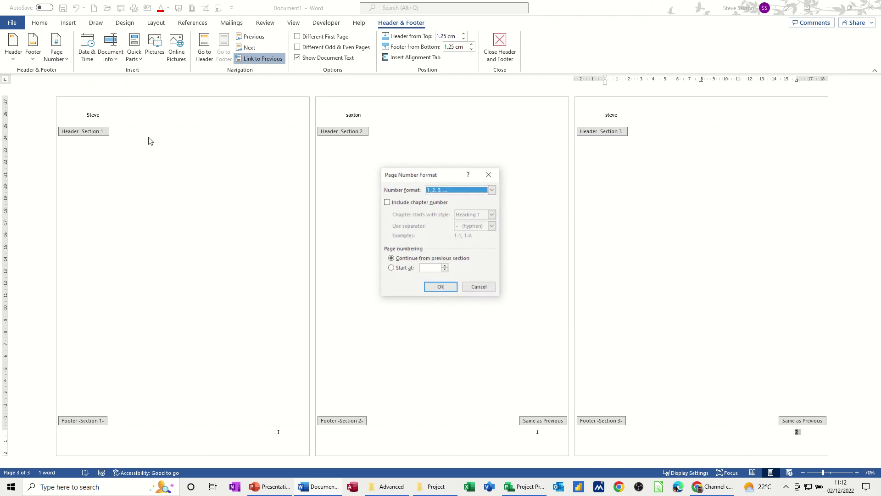
left_click(492, 190)
left_click(462, 218)
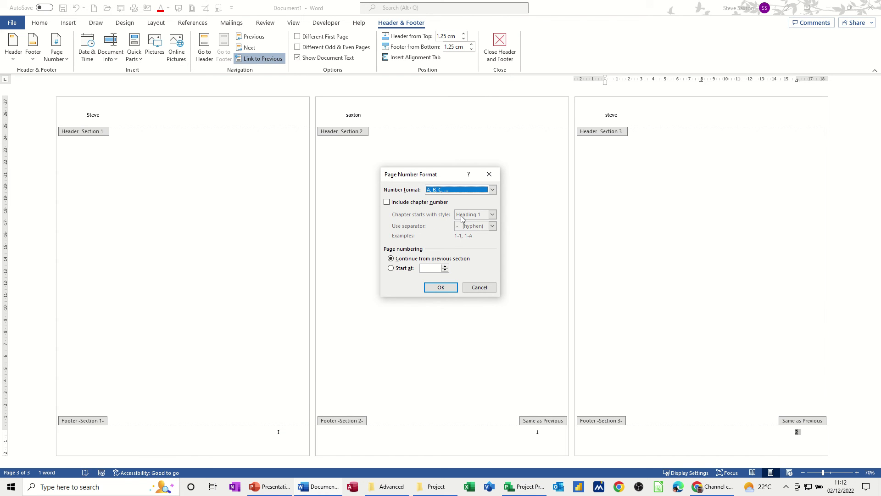
left_click(405, 269)
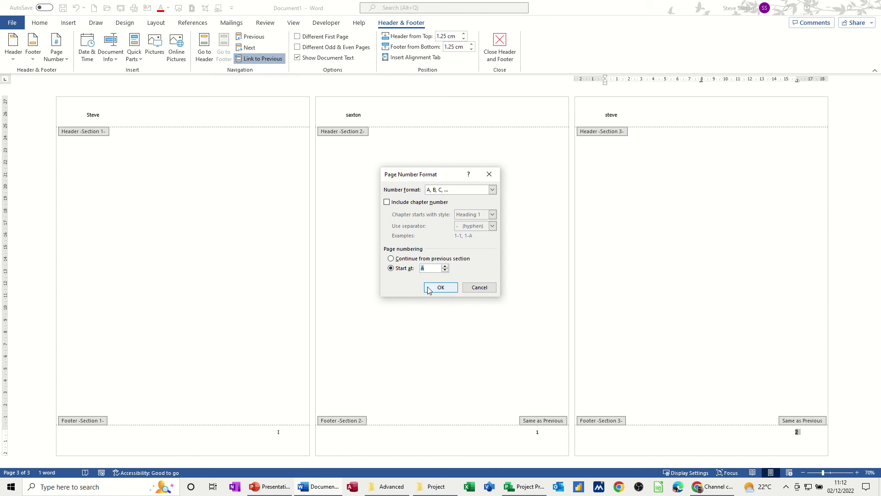
left_click(440, 287)
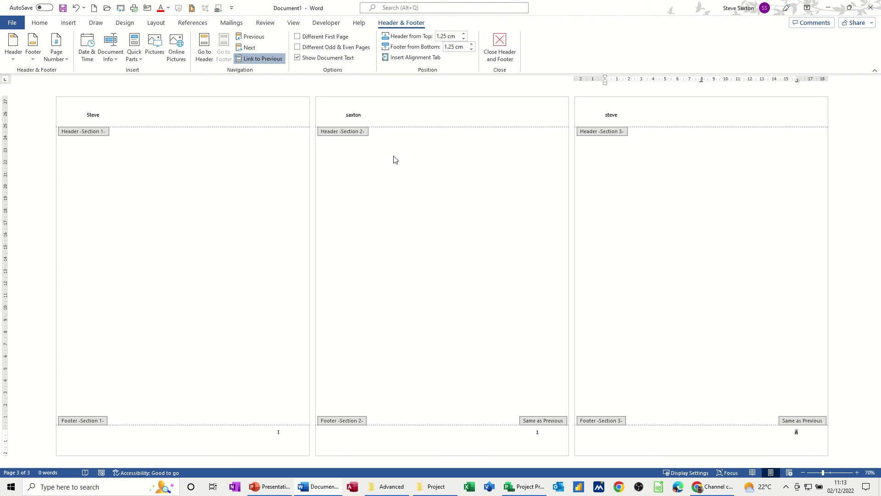
- Leave footer editing and insert a page break after page 1 for a second Roman-numbered page
key("Left")
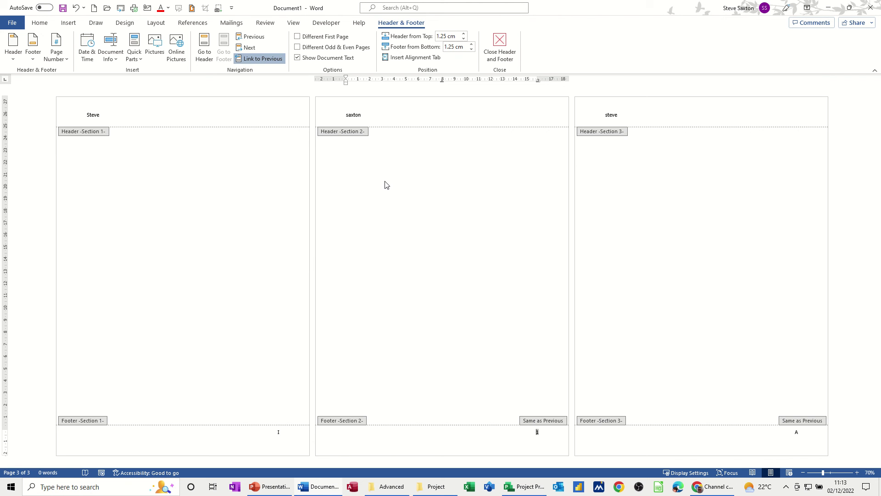
double_click(383, 183)
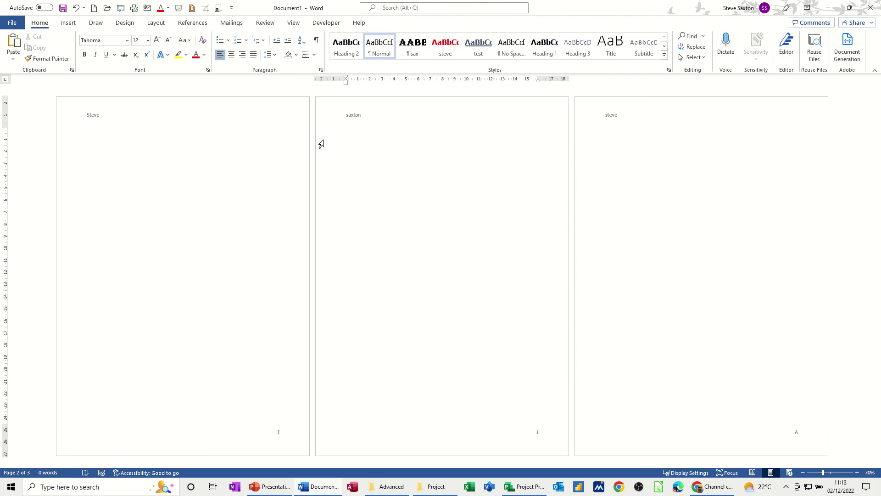
left_click(176, 156)
double_click(137, 153)
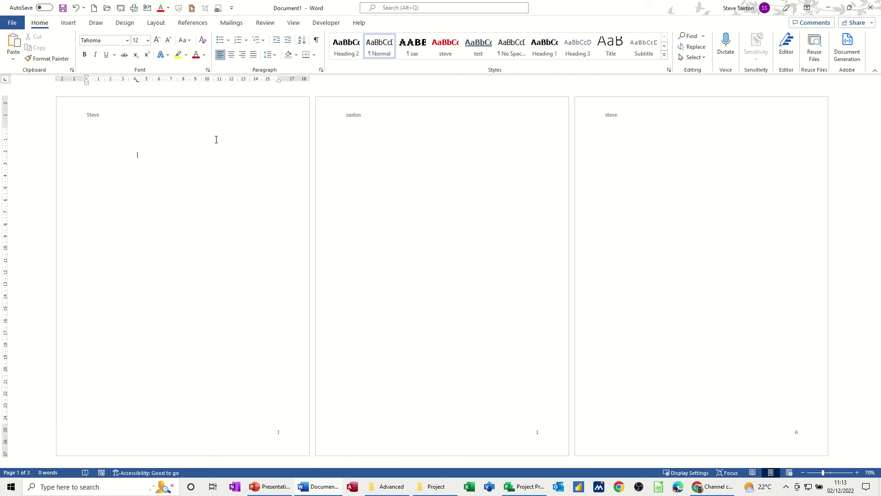
key("ctrl+Return")
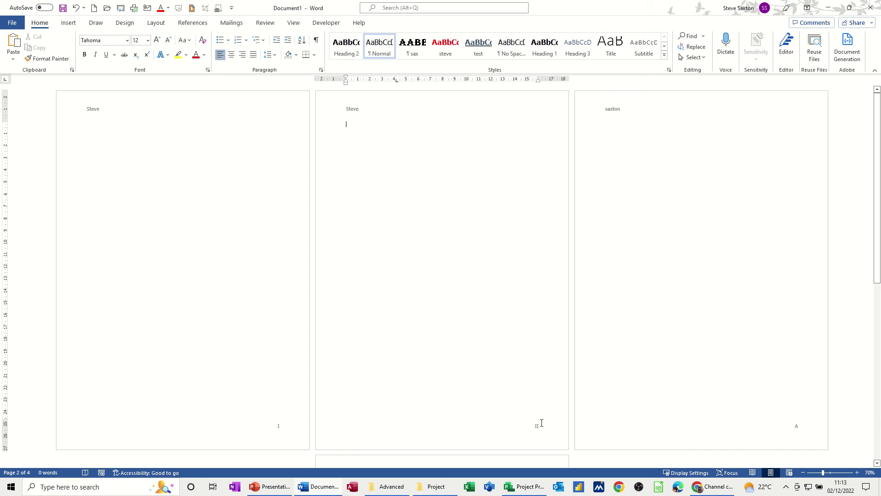
- Add page breaks on pages 3 and 5 so sections 2 and 3 each have two pages
left_click(664, 307)
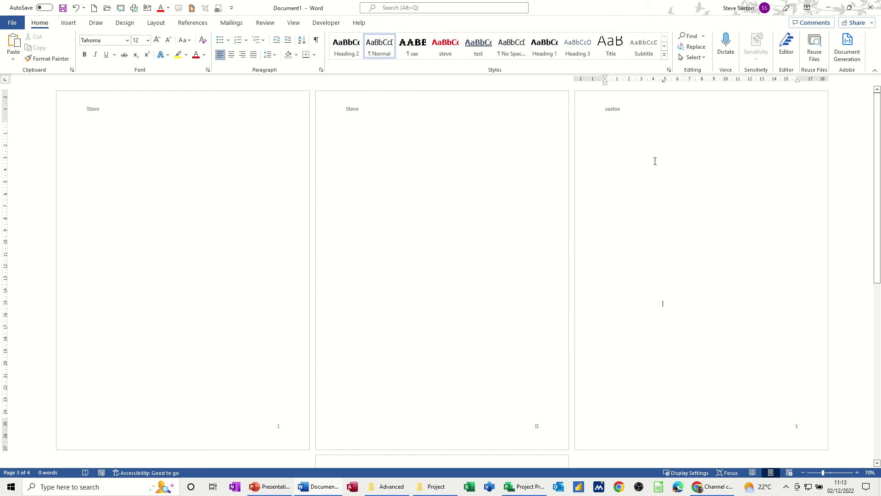
key("ctrl+Return")
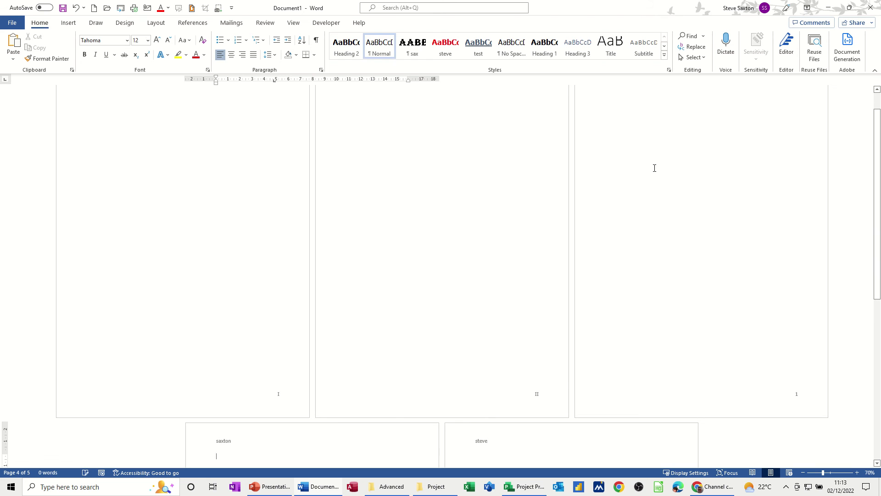
scroll(620, 341, "down", 6)
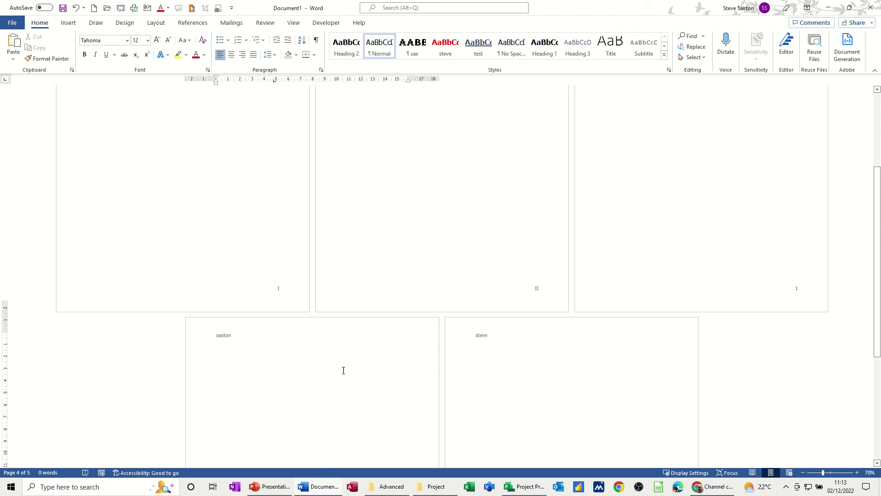
scroll(338, 365, "down", 1)
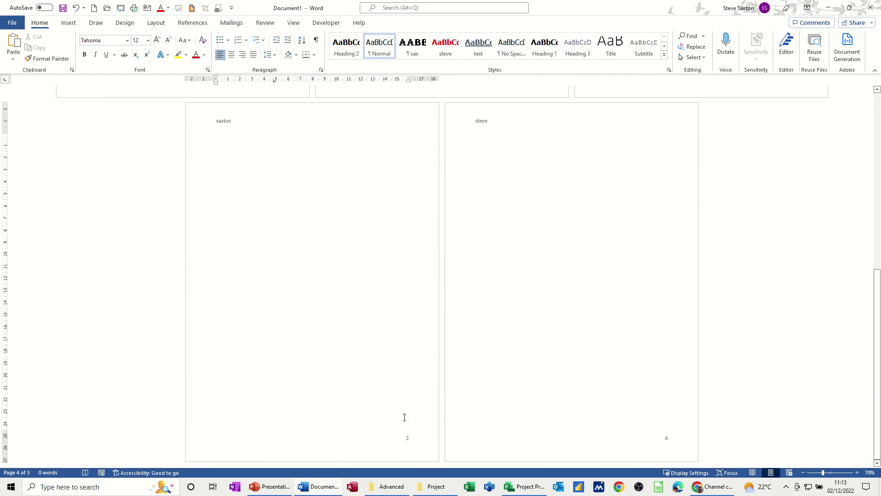
left_click(579, 293)
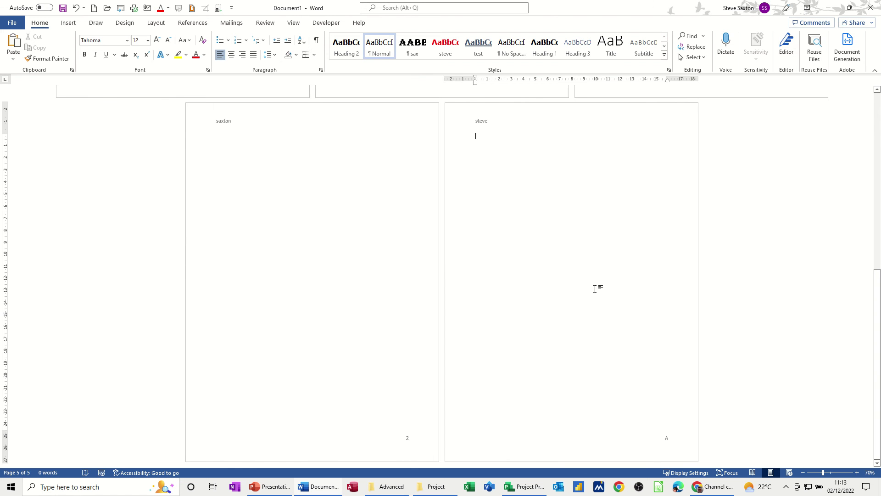
key("ctrl+Return")
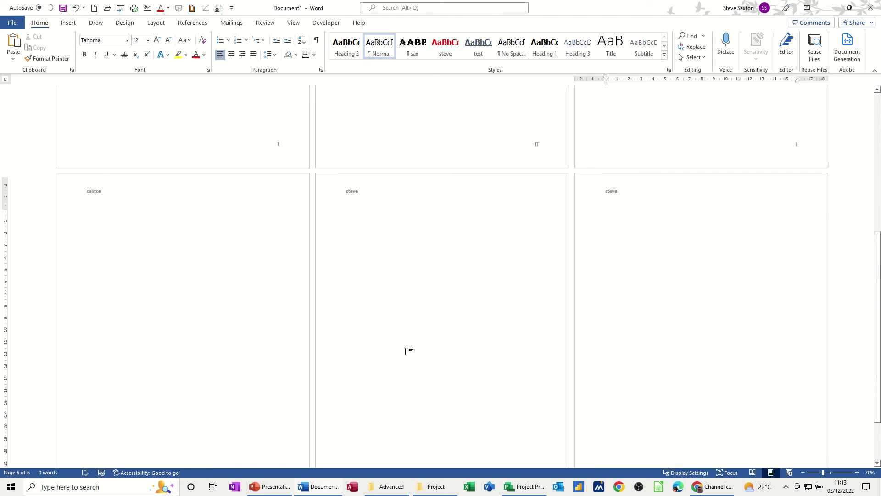
scroll(405, 351, "up", 10)
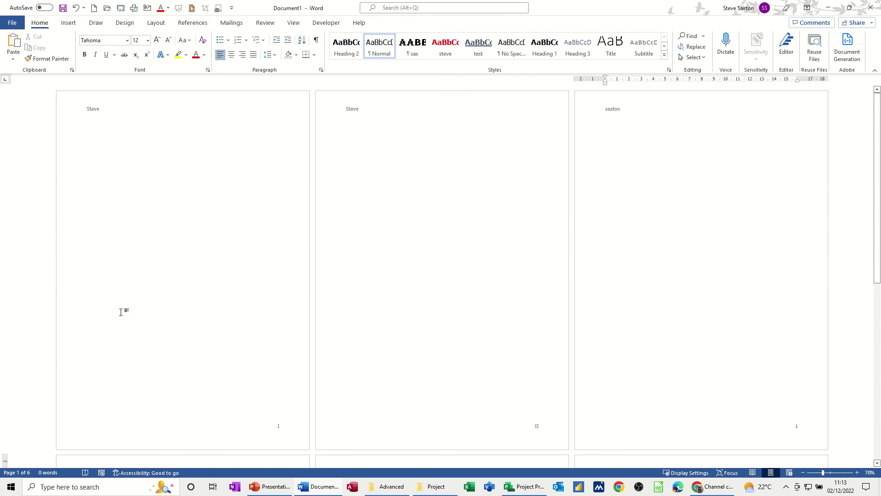
left_click(413, 165)
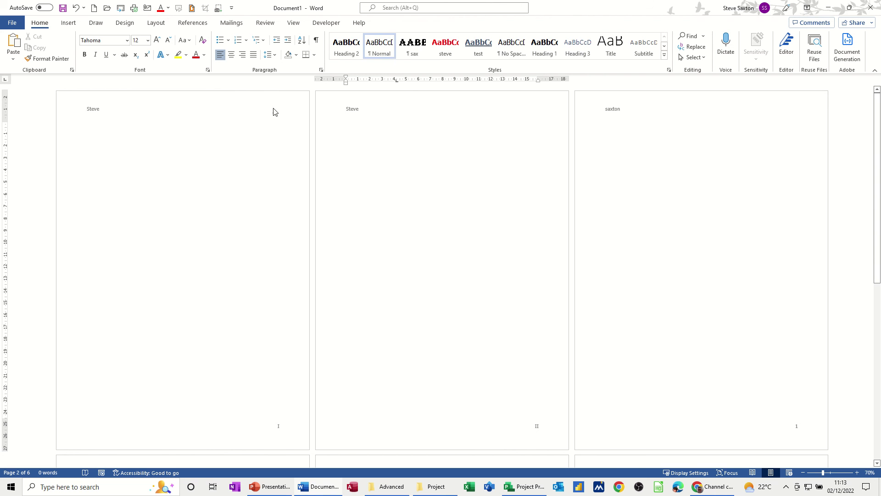
left_click(156, 23)
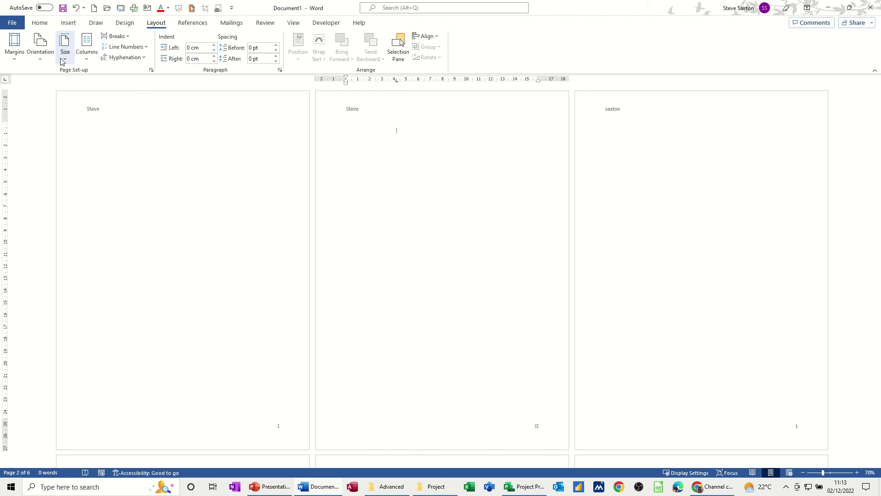
- Make section 2's two pages landscape while keeping section 1's pages I–II portrait
left_click(42, 58)
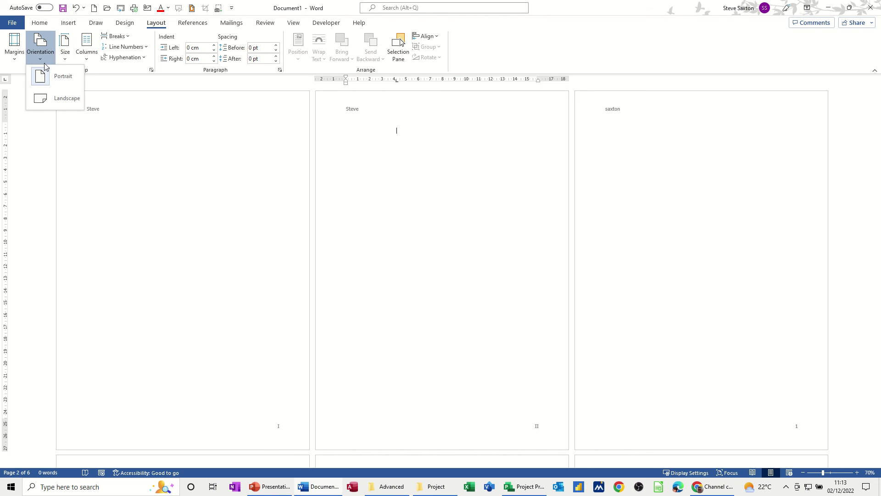
left_click(56, 99)
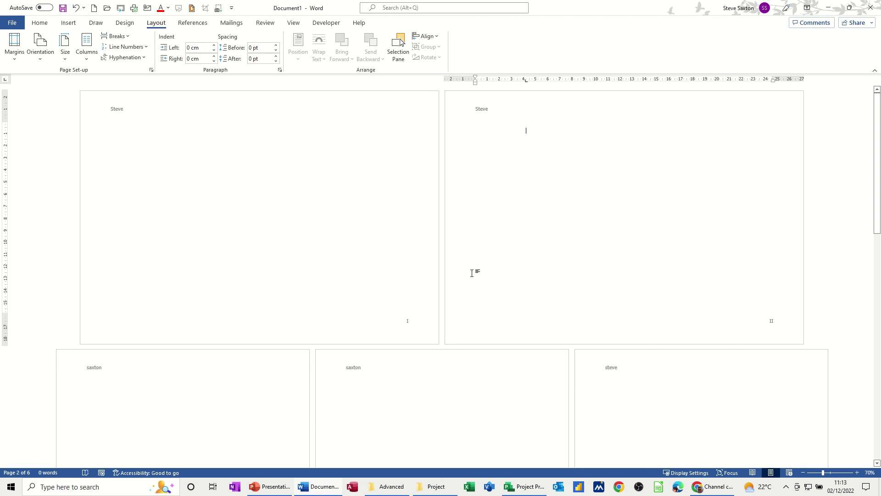
scroll(472, 273, "down", 10)
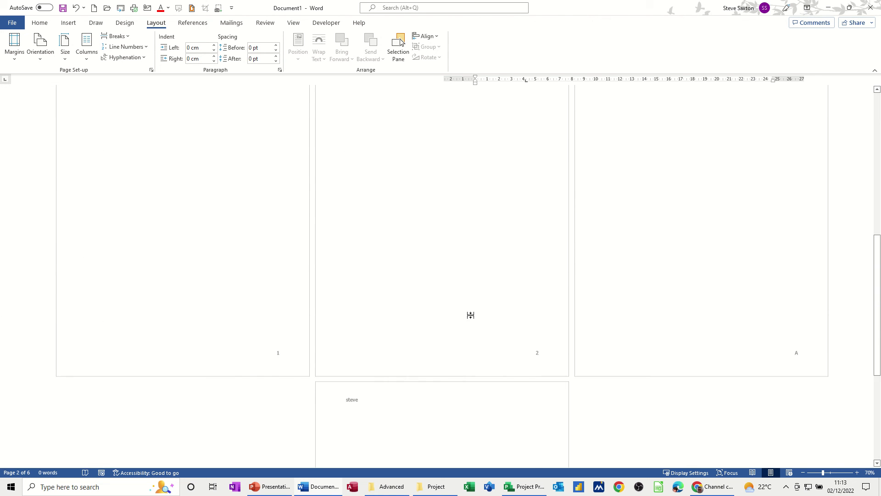
scroll(470, 315, "up", 10)
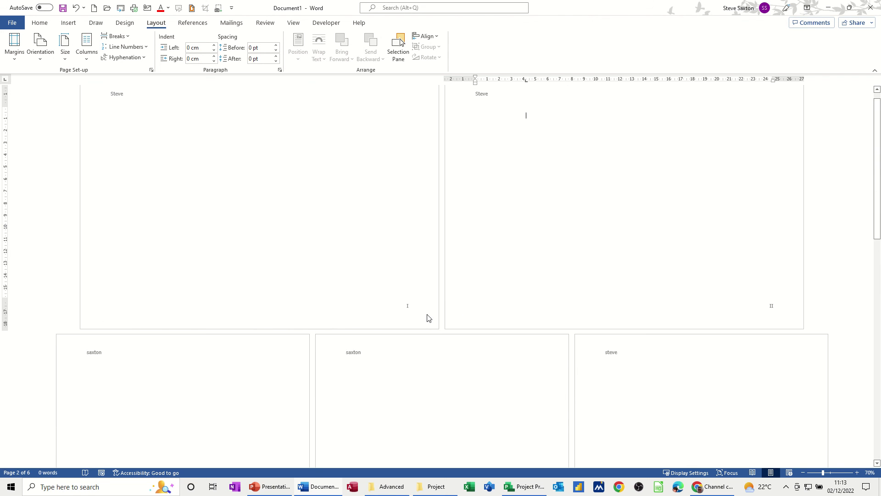
scroll(508, 185, "up", 1)
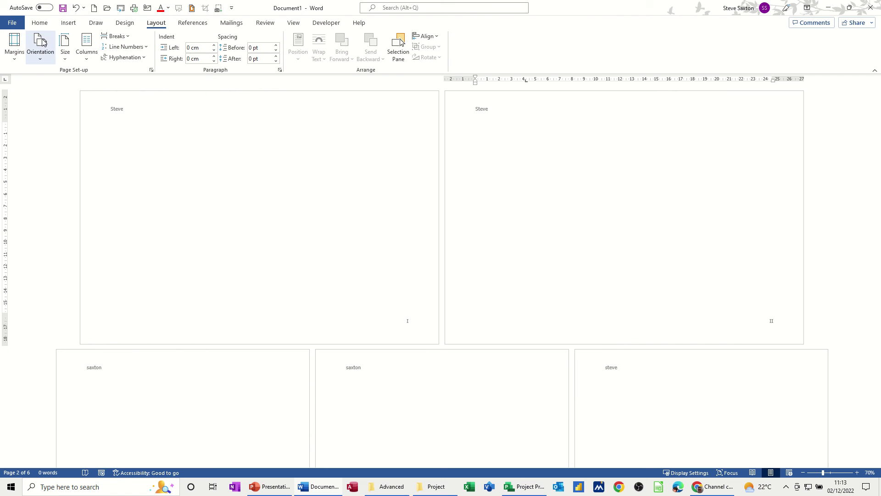
left_click(76, 8)
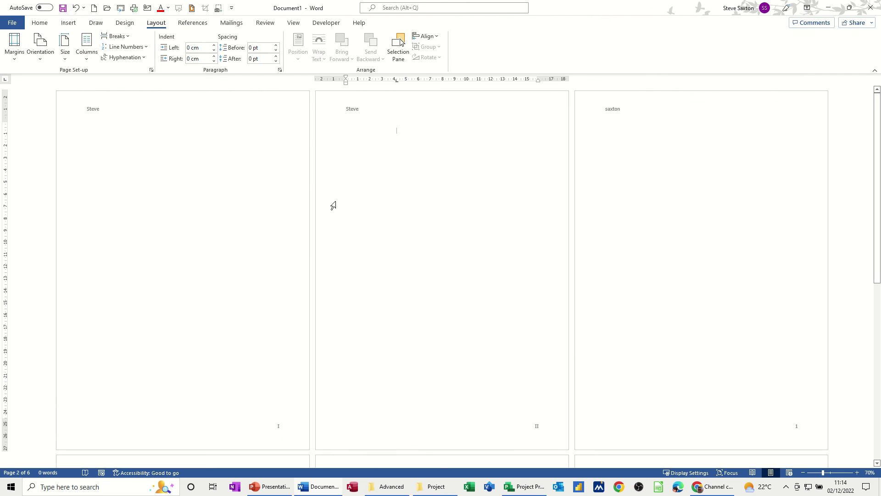
scroll(398, 454, "down", 1)
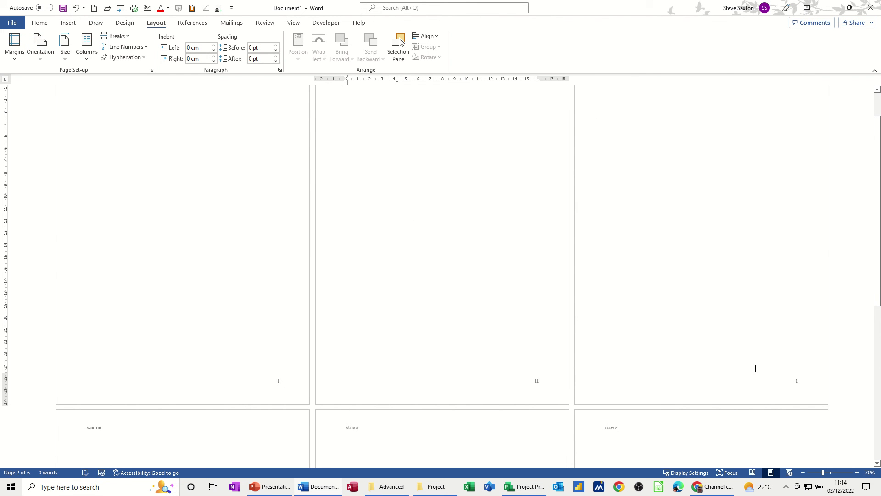
left_click(734, 321)
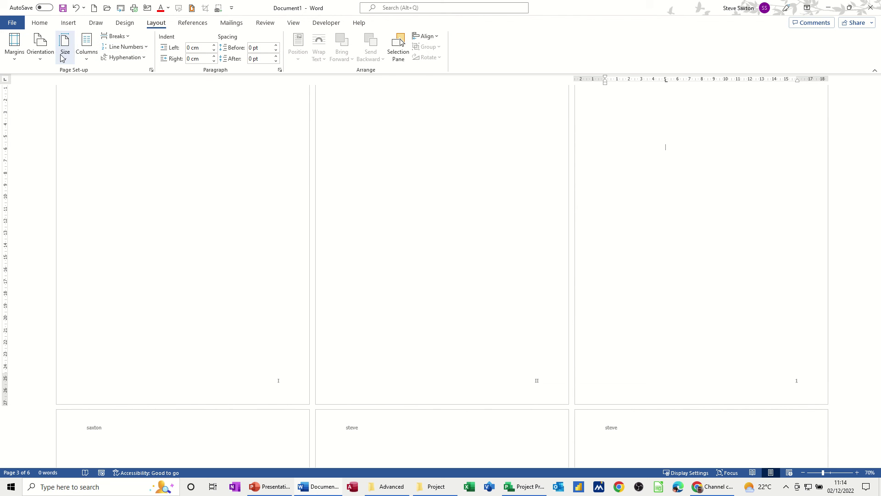
left_click(40, 60)
left_click(52, 98)
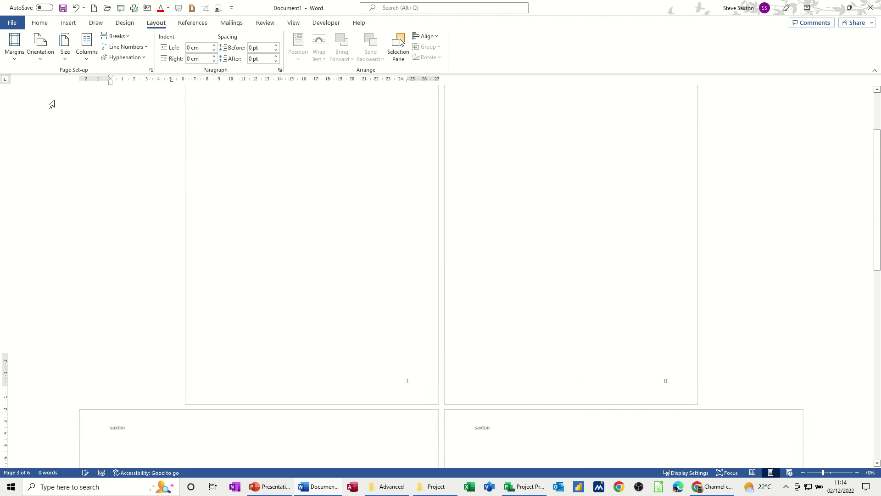
- Review all six pages, then bring up the Layout Breaks list
scroll(535, 253, "down", 6)
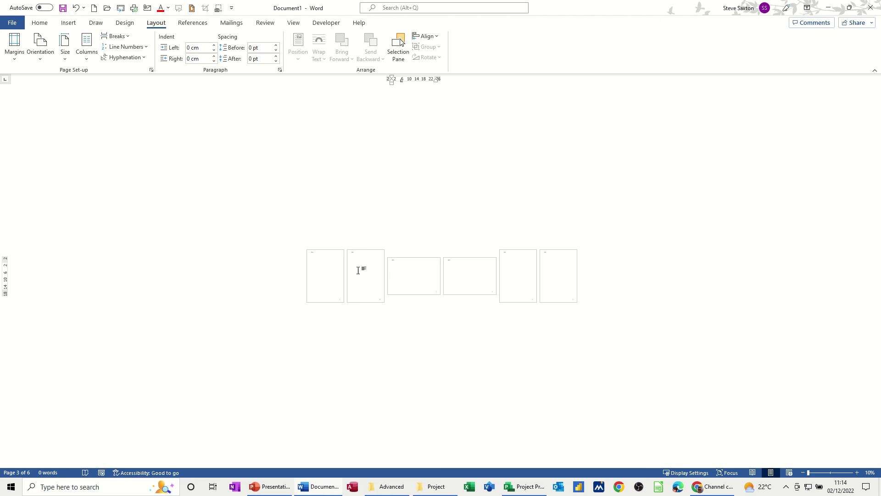
scroll(429, 310, "up", 1)
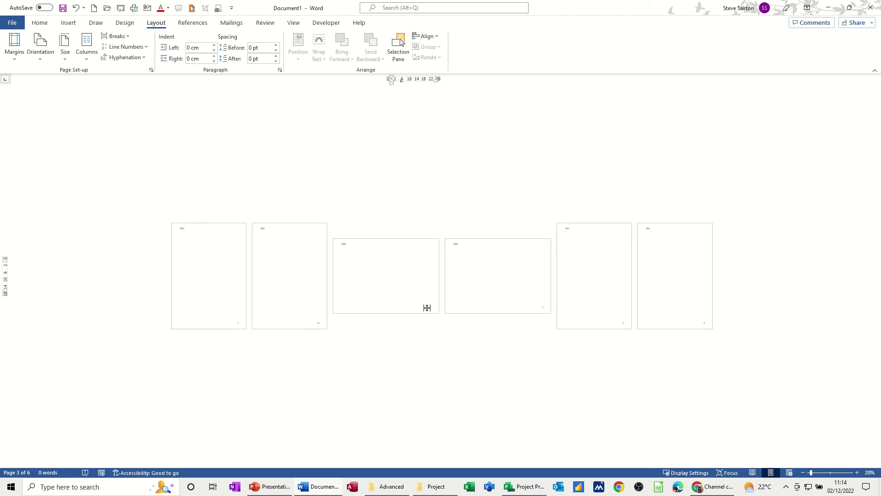
scroll(429, 310, "up", 1)
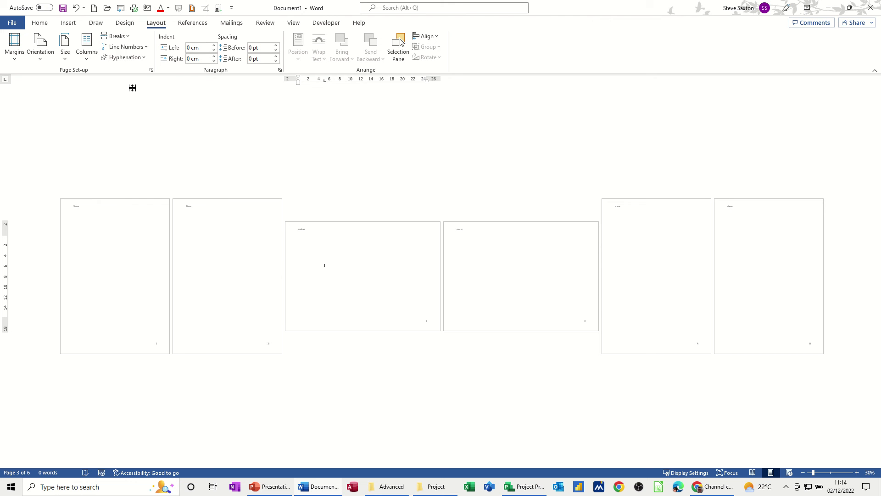
left_click(128, 39)
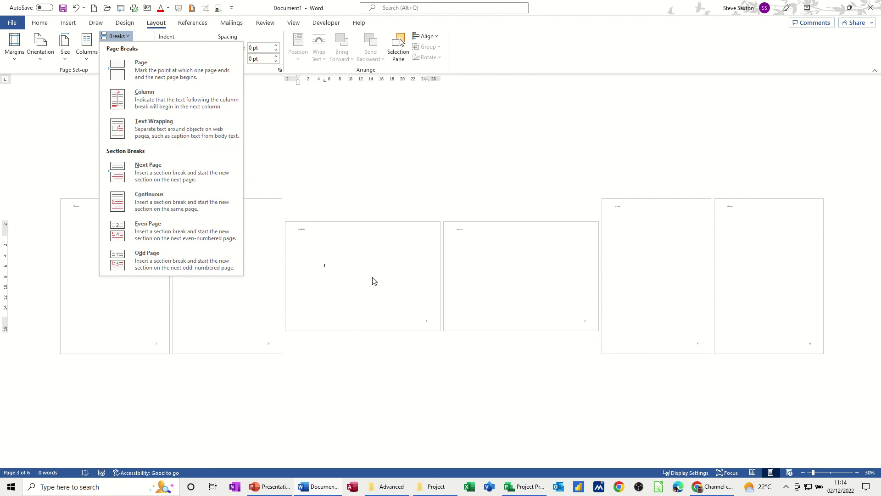
- Dismiss the Breaks list without adding a break, leaving the landscape 'saxton' pages intact
left_click(278, 254)
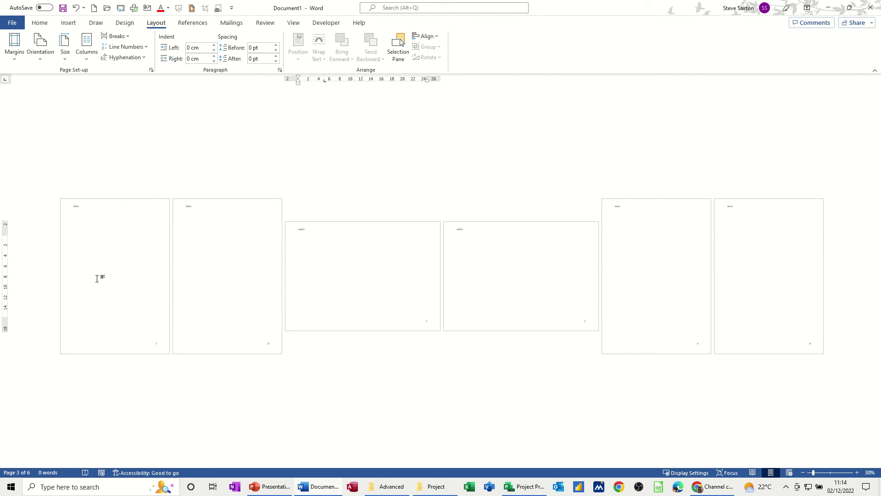